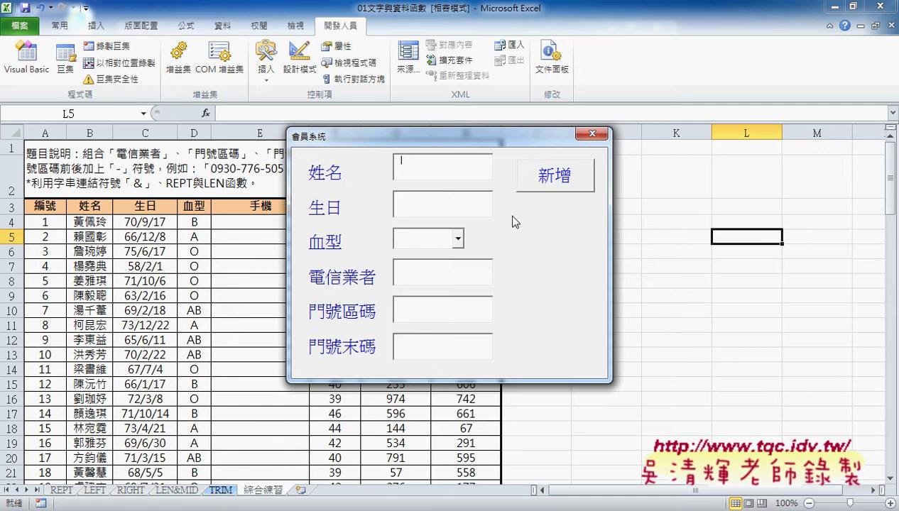
Open the 血型 combo box on the running form to show its empty list, annotating it on screen.
click(460, 241)
click(460, 242)
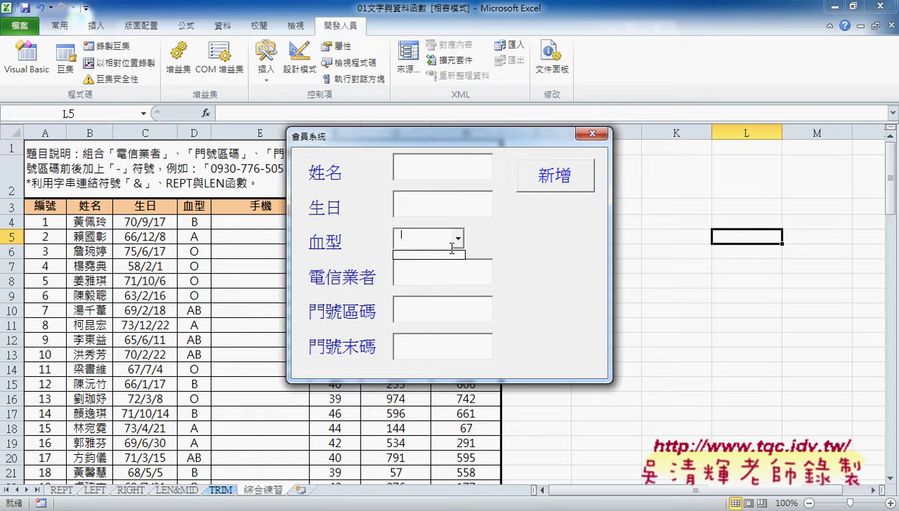
drag(463, 257, 469, 242)
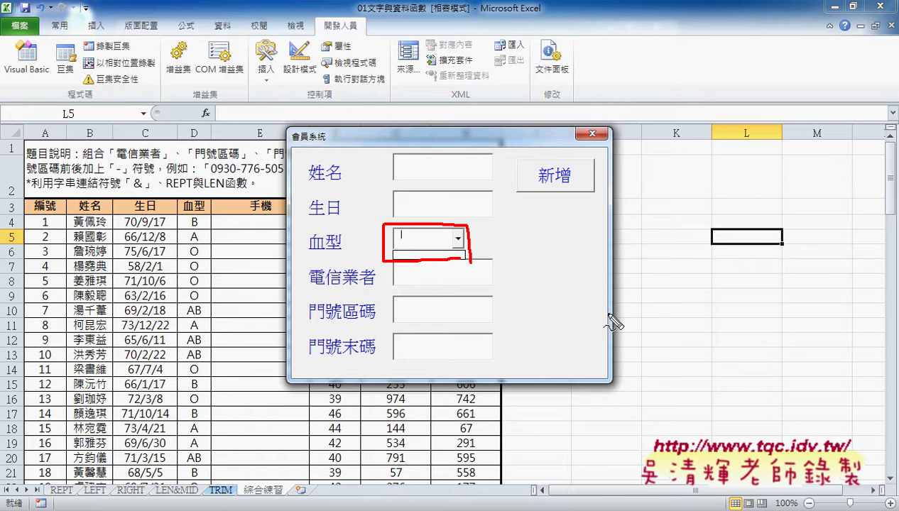
mouse_move(609, 305)
mouse_down()
mouse_move(474, 245)
mouse_move(504, 240)
mouse_up()
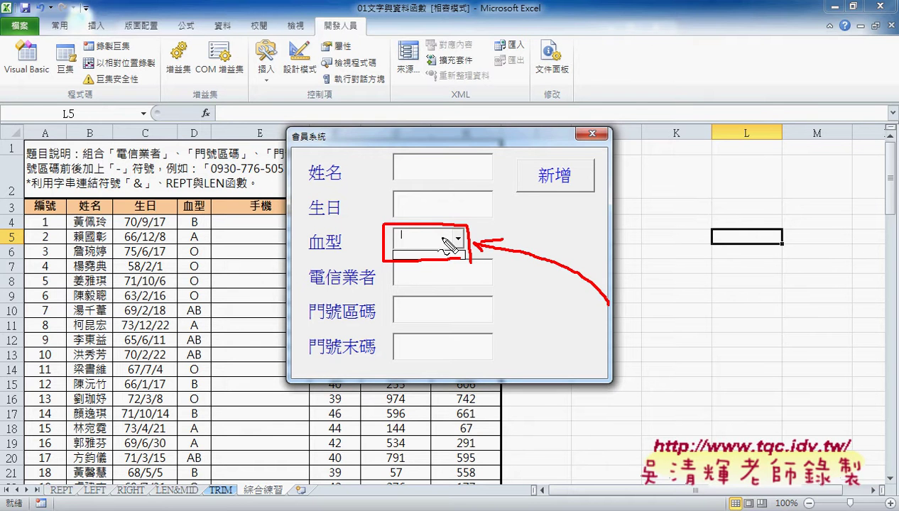
key(Escape)
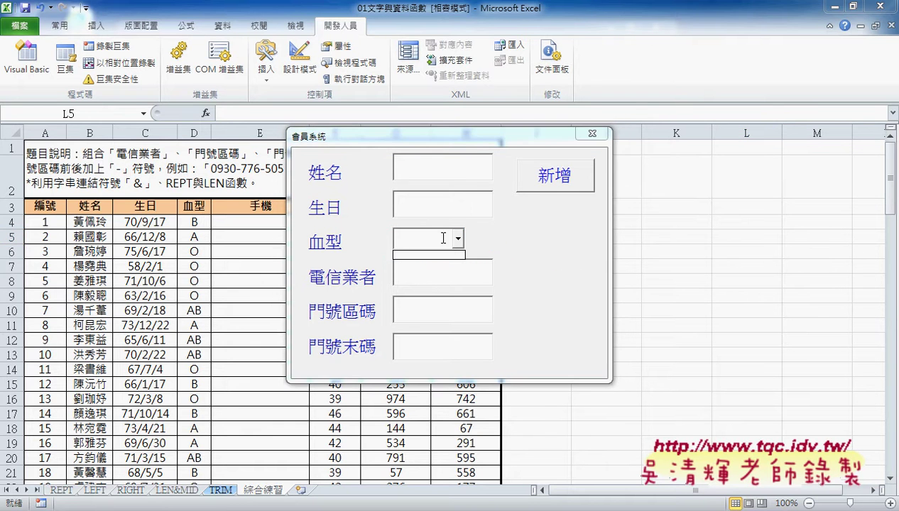
Close the running form and open the VBA editor, widening and raising its window.
click(592, 134)
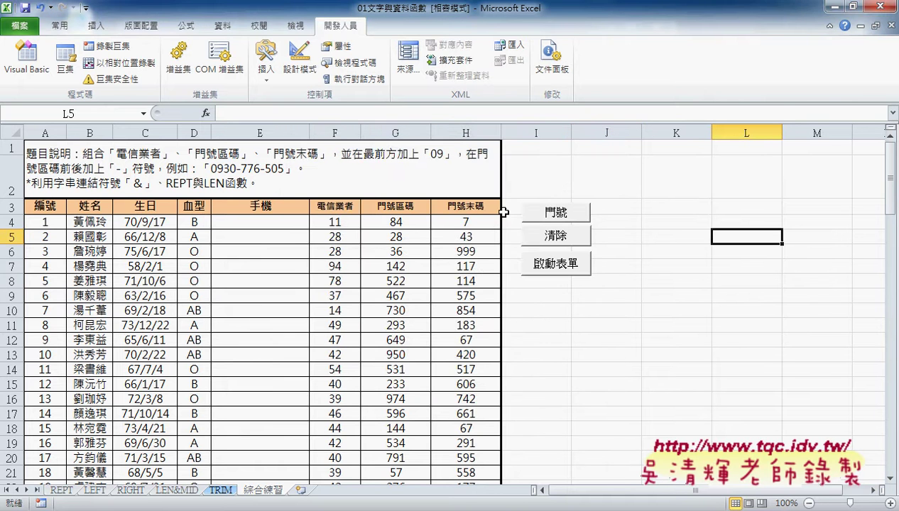
click(37, 61)
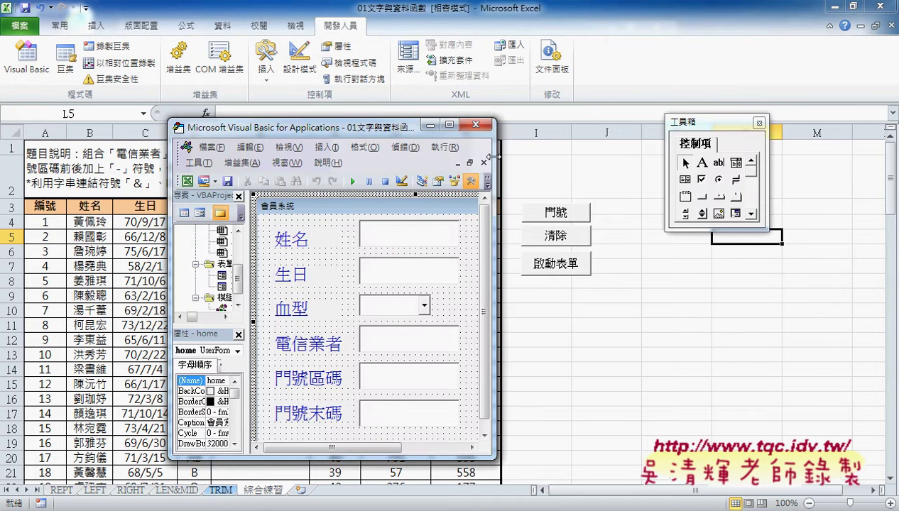
drag(502, 159, 724, 172)
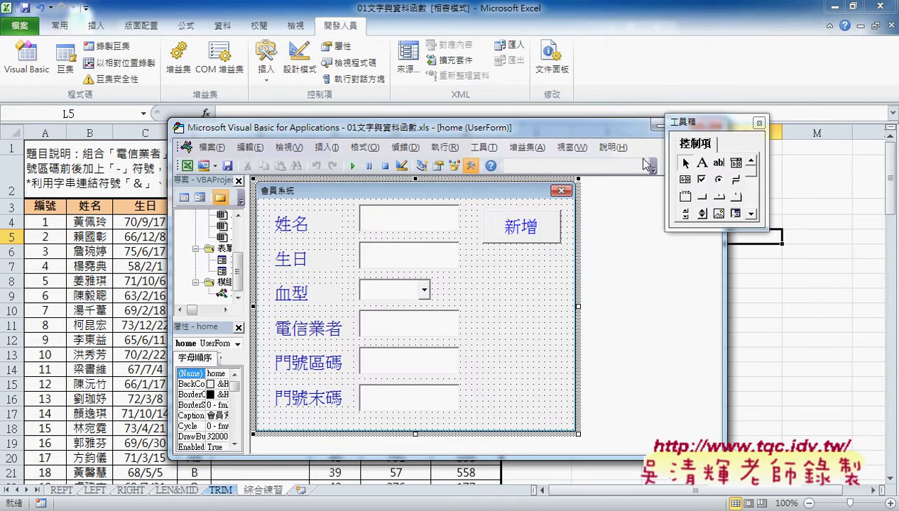
drag(529, 128, 528, 83)
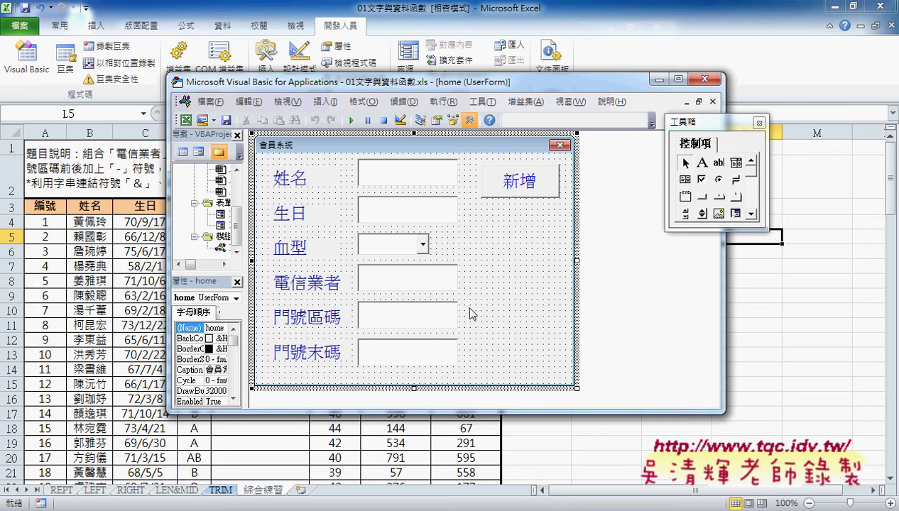
Open the UserForm's code, which has an empty UserForm_Click, and show its event list.
double_click(518, 278)
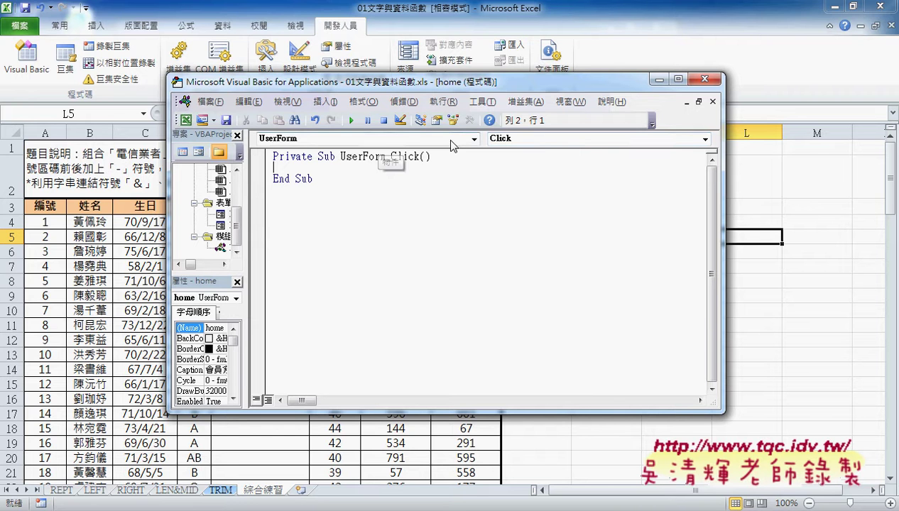
click(537, 138)
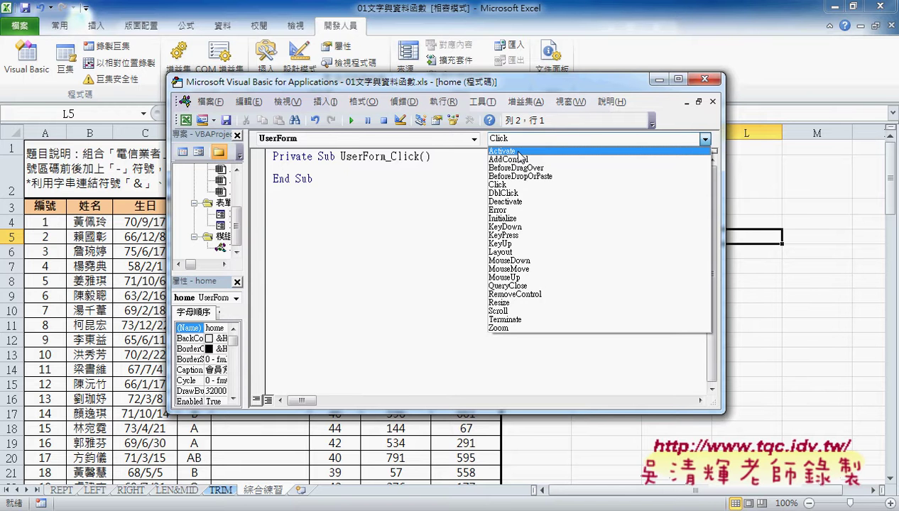
Add an empty UserForm_Activate procedure, delete UserForm_Click, and indent the Activate body line.
click(518, 152)
click(407, 156)
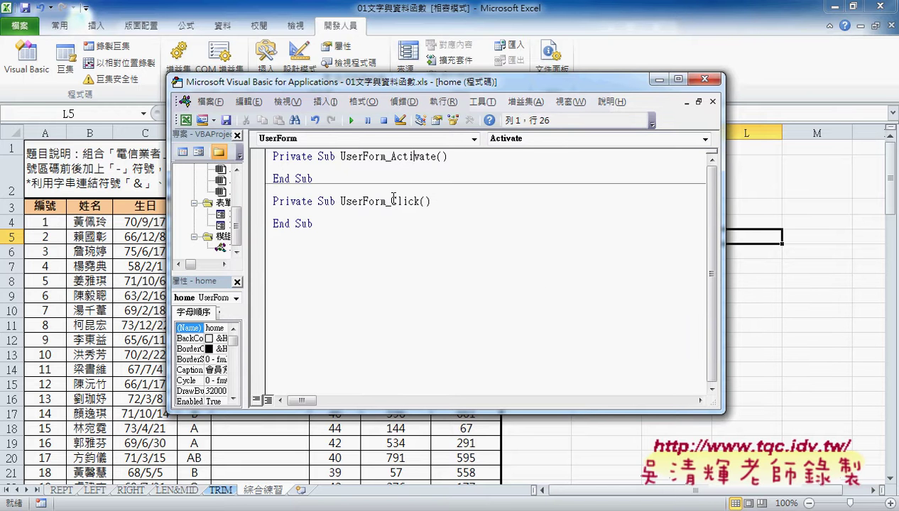
drag(314, 225, 276, 204)
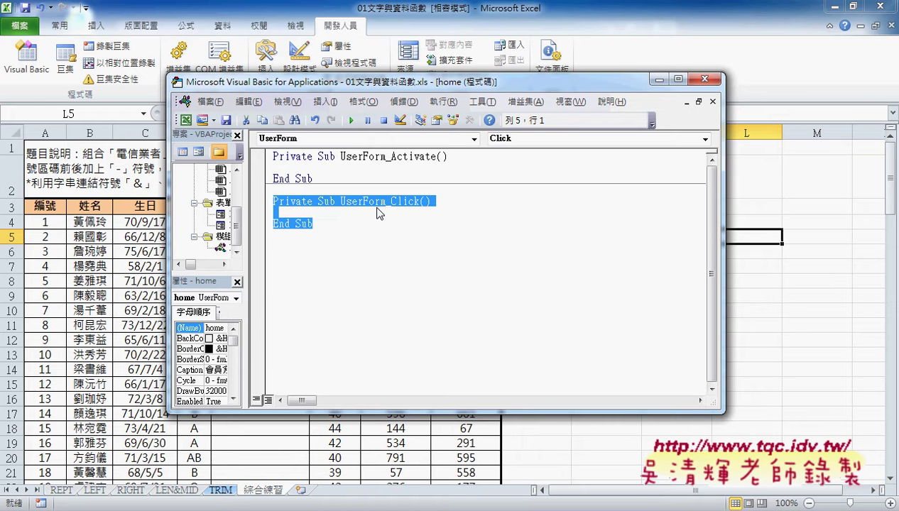
key(Delete)
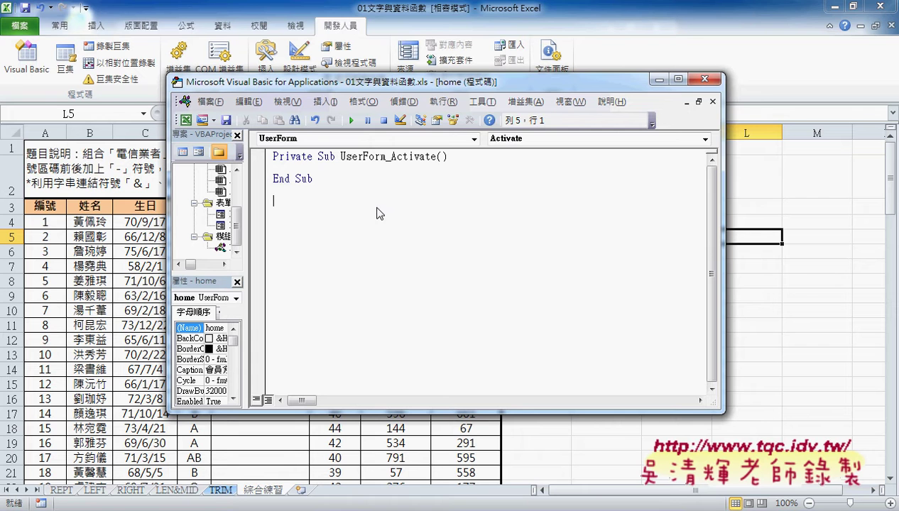
click(418, 156)
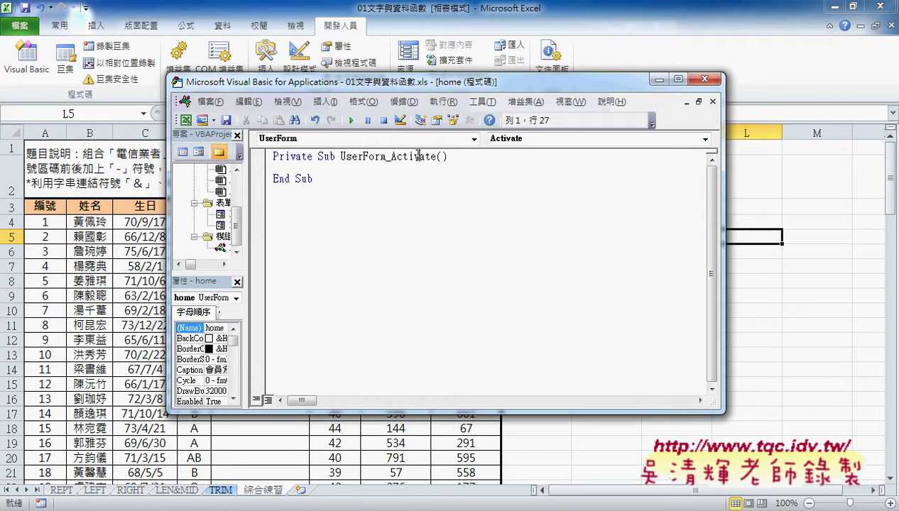
click(350, 168)
key(Tab)
drag(251, 203, 305, 204)
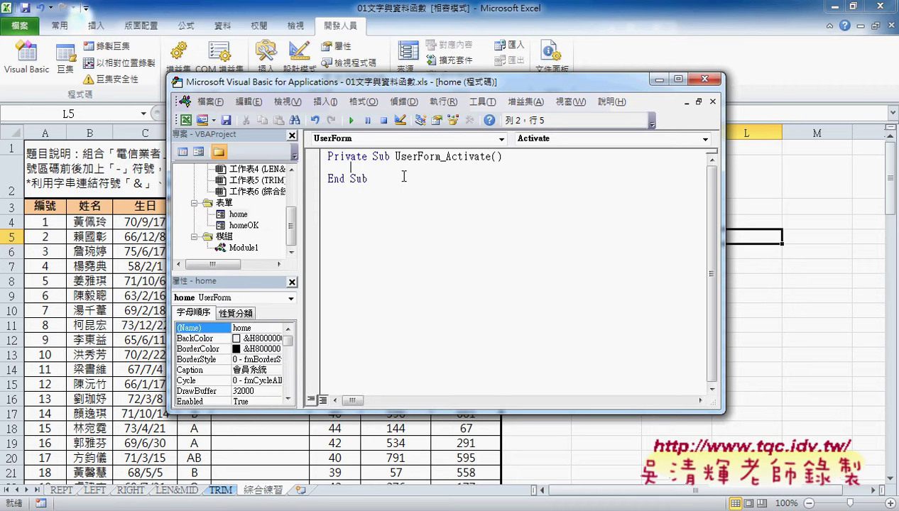
double_click(239, 214)
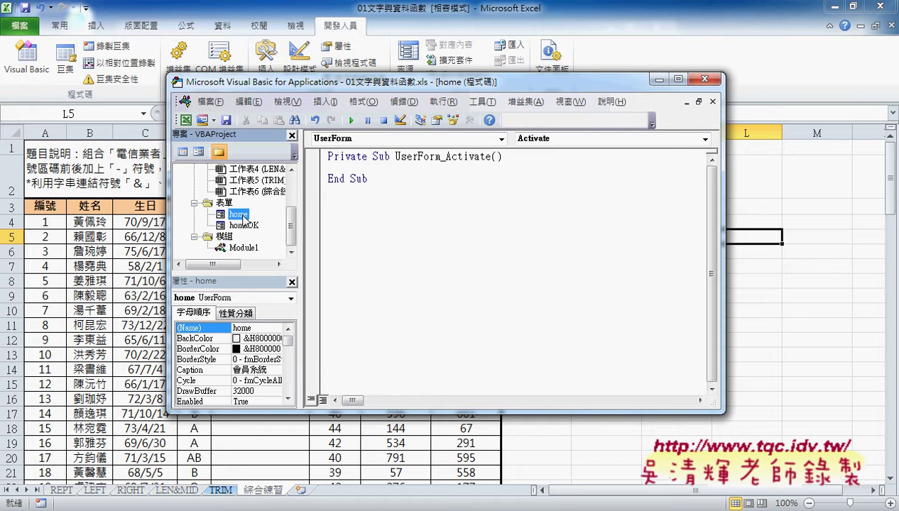
click(453, 245)
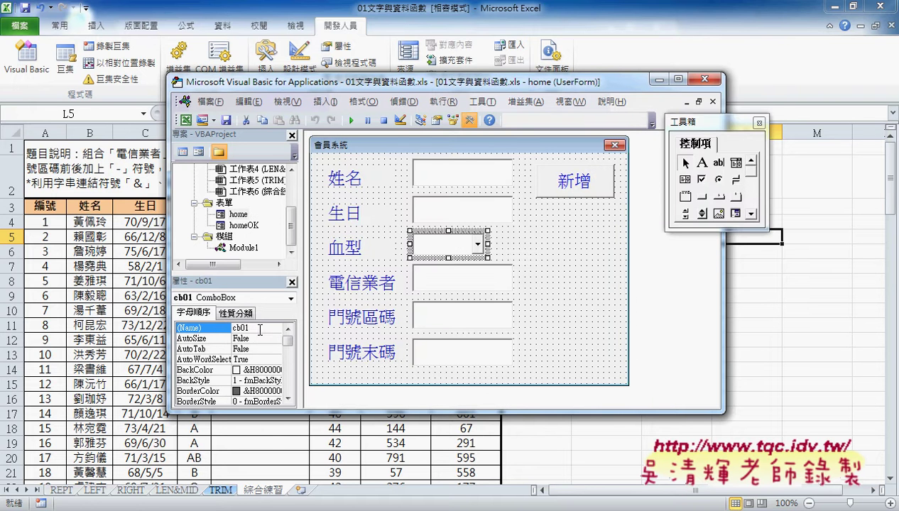
click(235, 328)
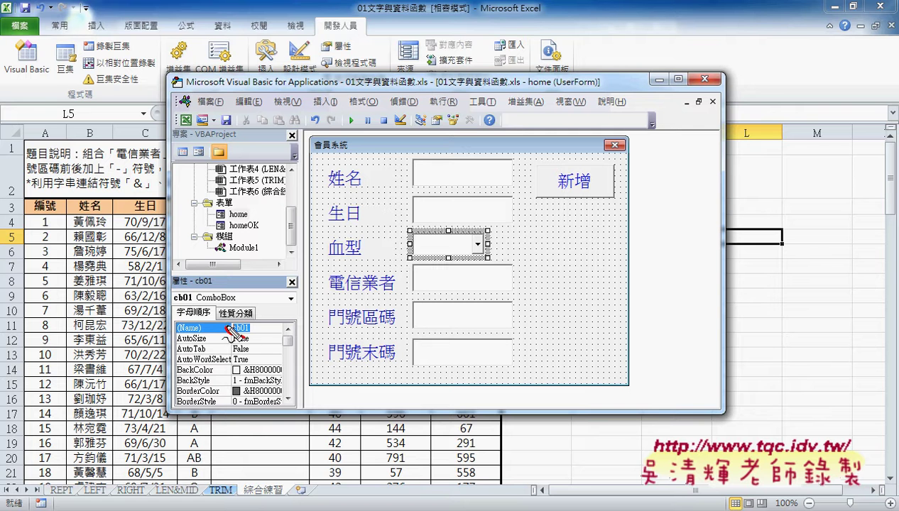
drag(230, 331, 240, 337)
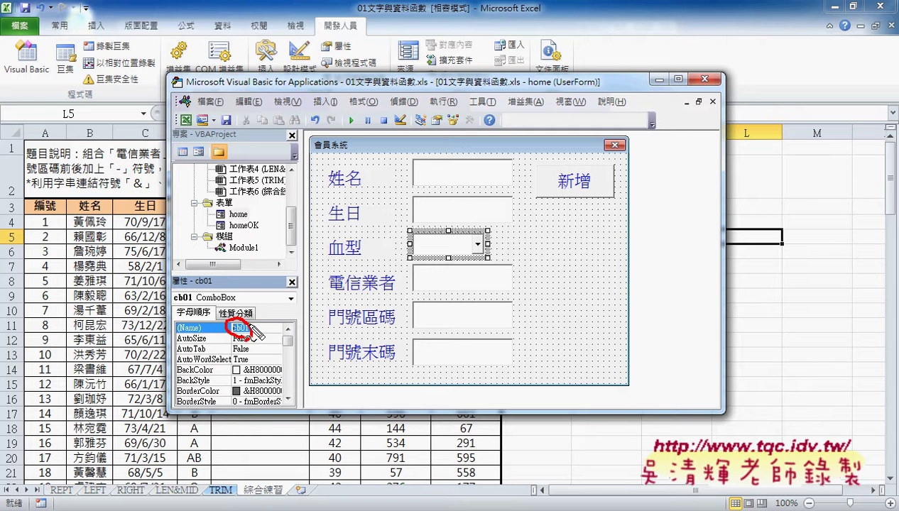
drag(251, 326, 389, 251)
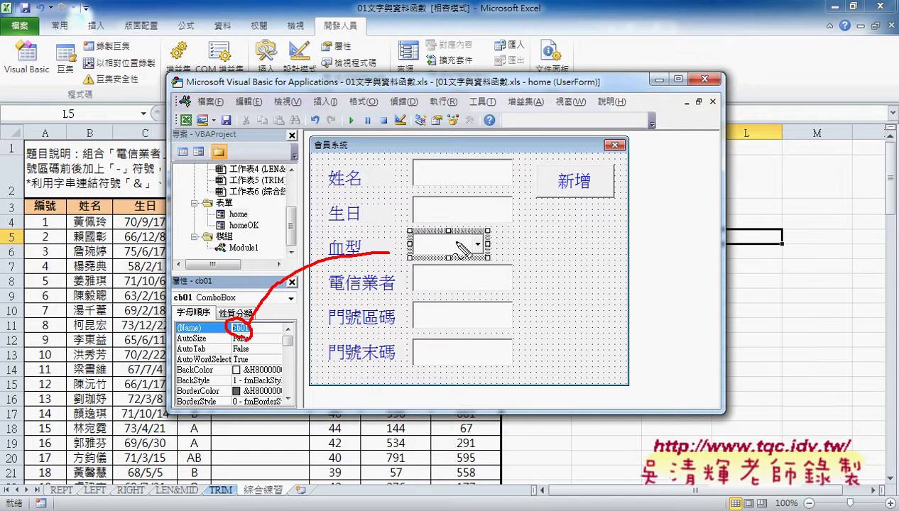
key(Escape)
Write cb01.AddItem "A" in the UserForm_Activate body.
double_click(573, 265)
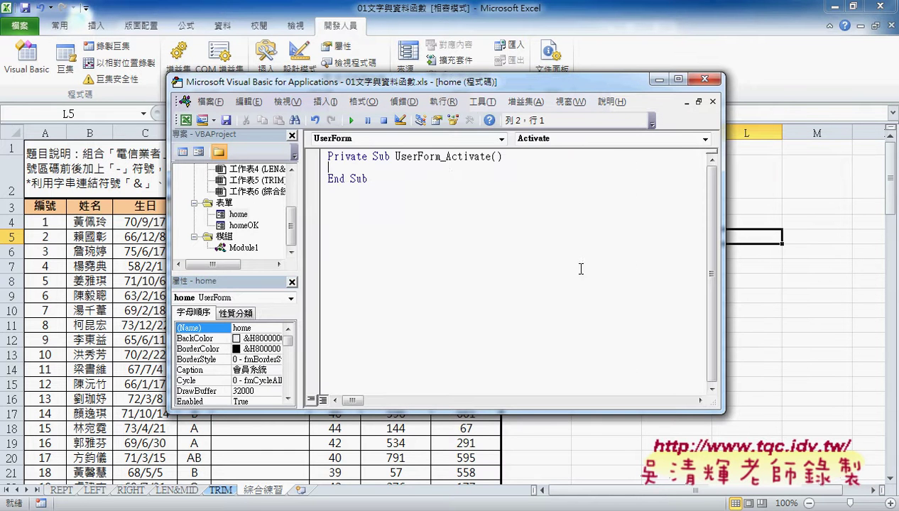
key(Tab)
text(c)
text(b01)
text(.)
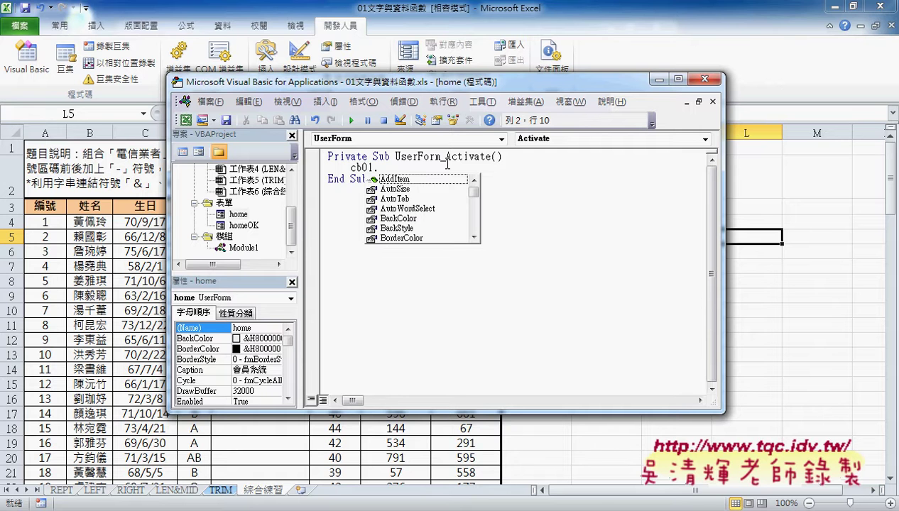
key(Down)
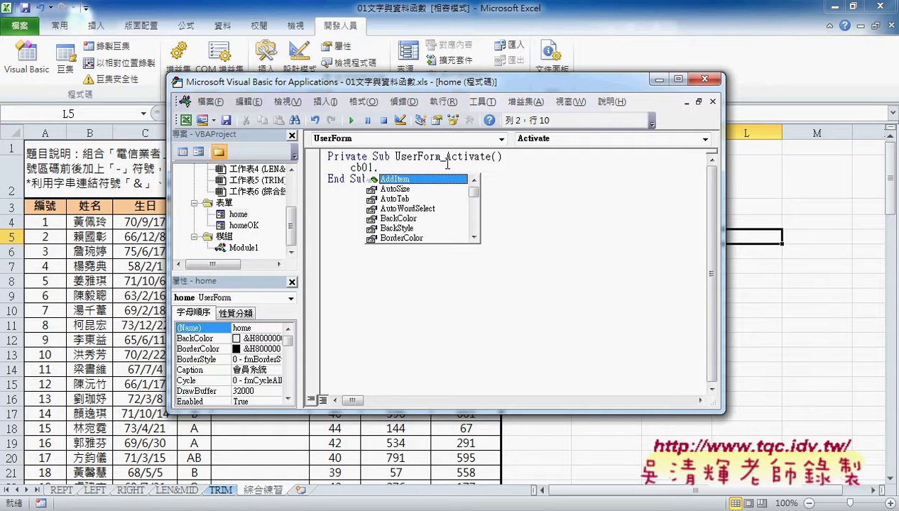
key(space)
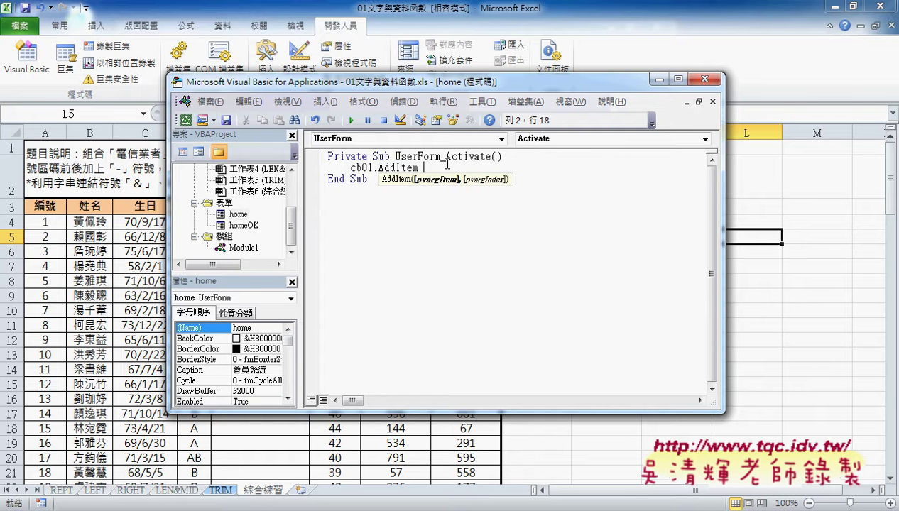
text("")
key(Left)
text(A)
Copy the AddItem line and paste it three times on new lines below.
drag(440, 167, 350, 168)
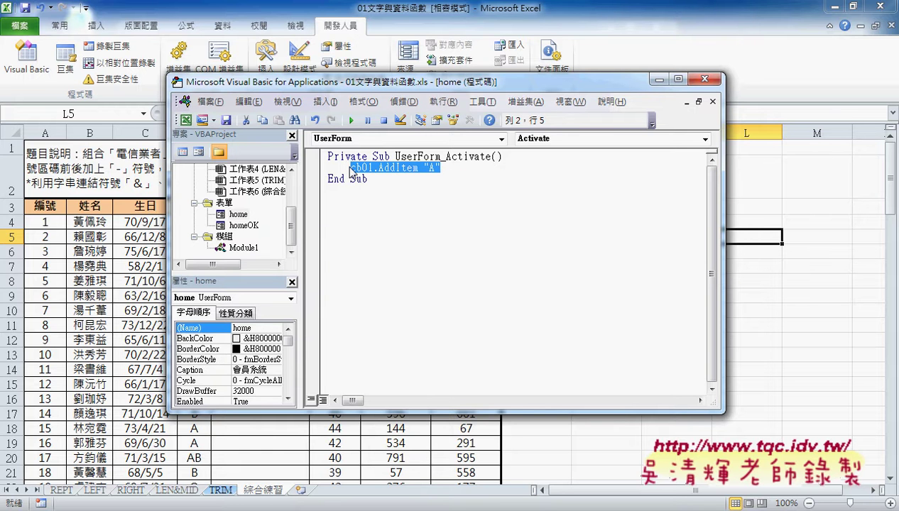
key(ctrl+c)
click(443, 168)
key(Return)
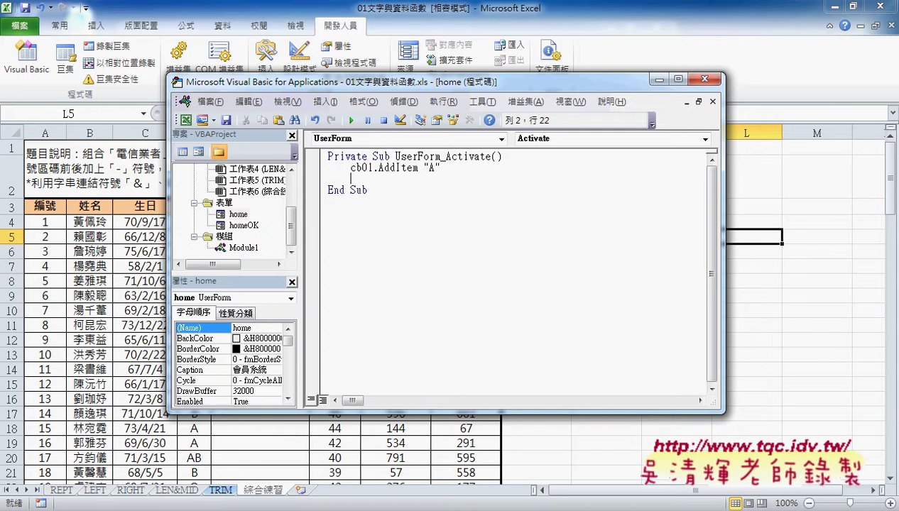
key(ctrl+v)
key(Return)
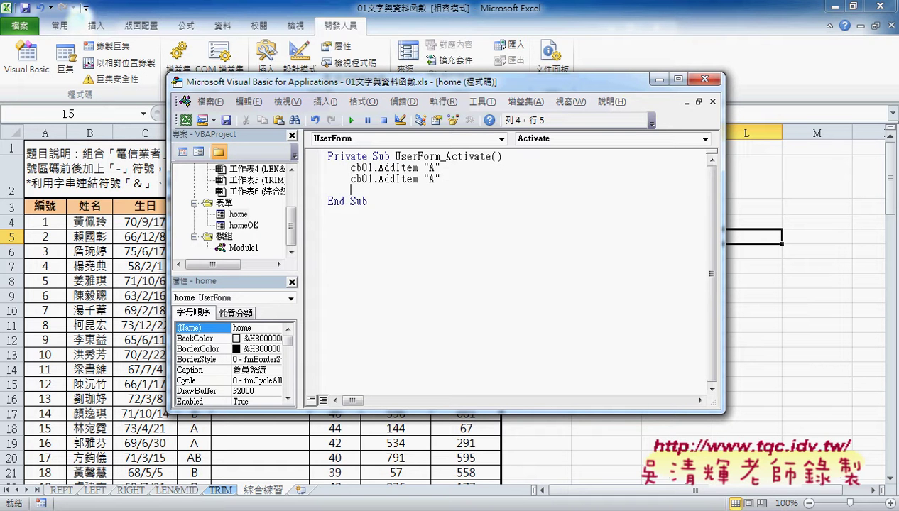
key(ctrl+v)
key(Return)
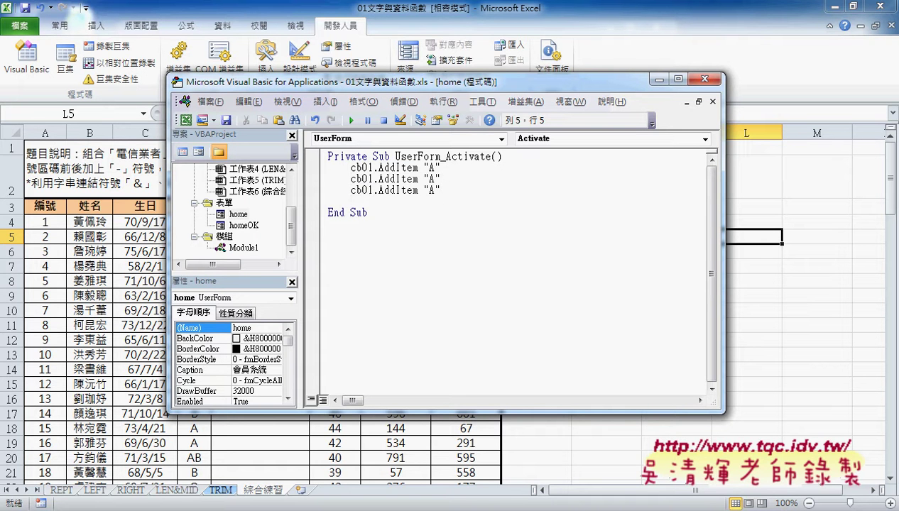
key(ctrl+v)
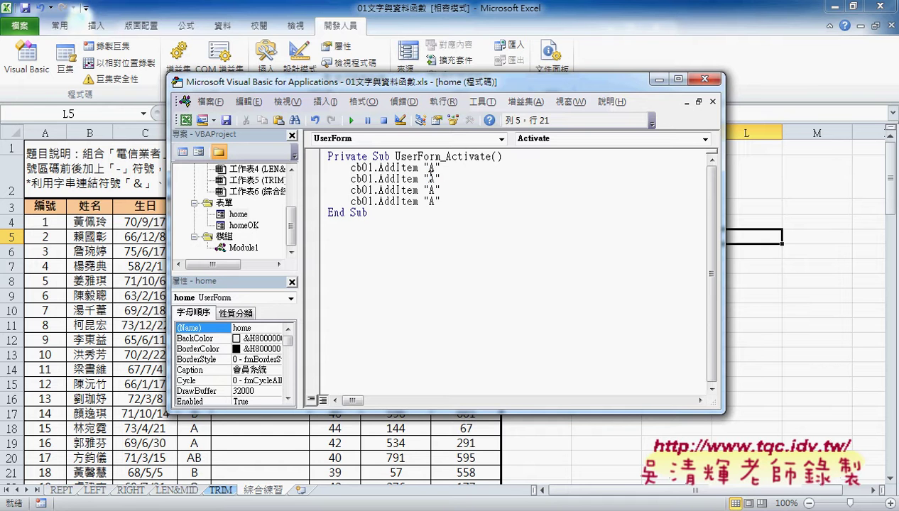
Change the copies' values to "B", "O" and "AB", then highlight the four AddItem lines.
double_click(431, 178)
text(B)
click(430, 189)
double_click(431, 190)
text(O)
click(438, 201)
text(B)
drag(350, 167, 373, 168)
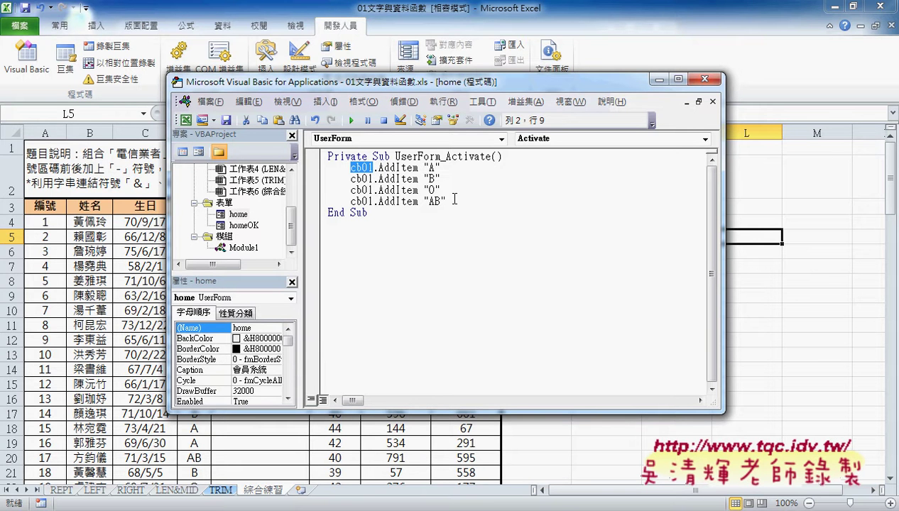
drag(447, 202, 322, 168)
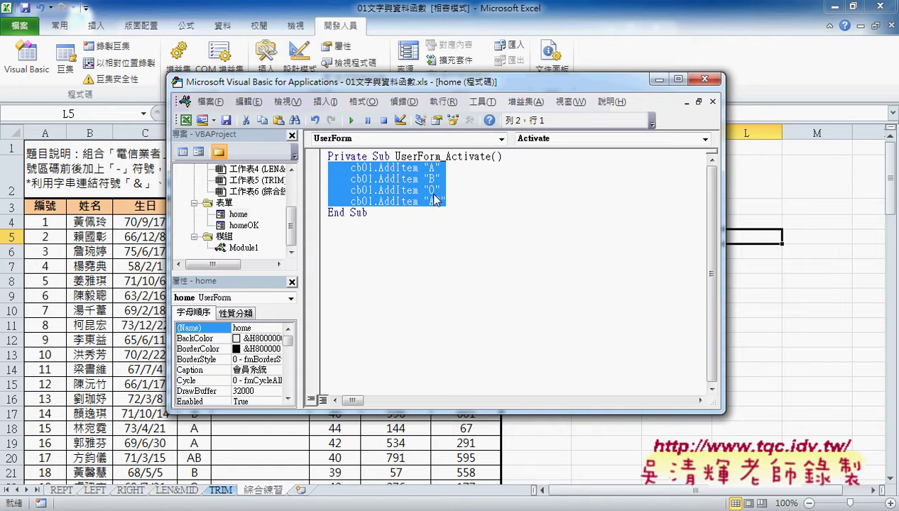
Run the form, pick B from the 血型 list offering A, B, O, AB, then close it.
click(351, 124)
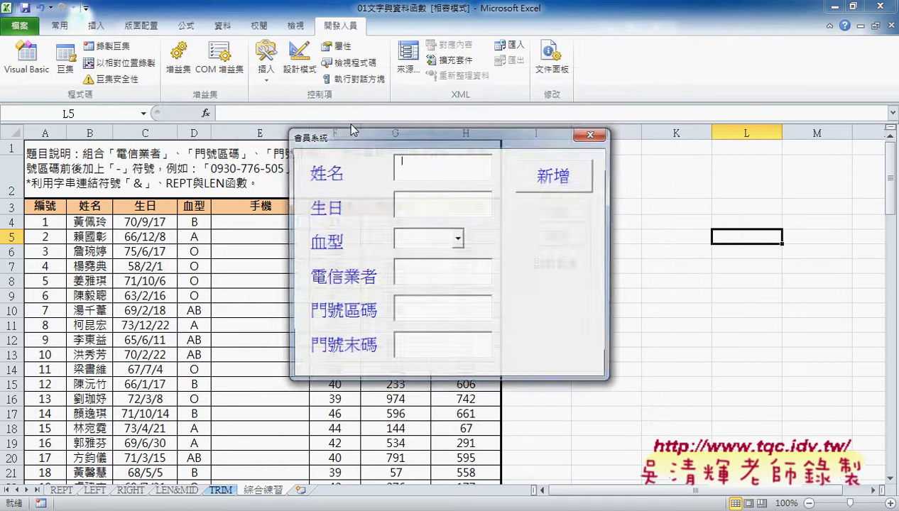
click(458, 242)
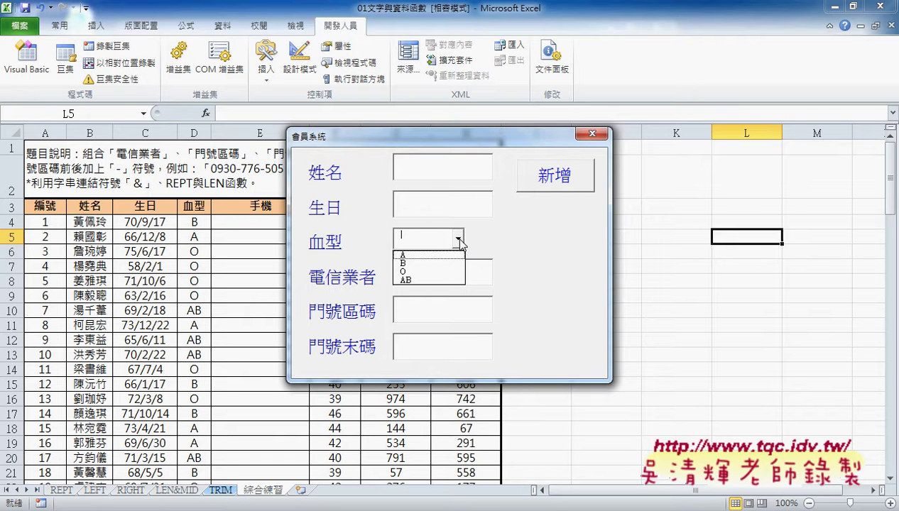
click(443, 263)
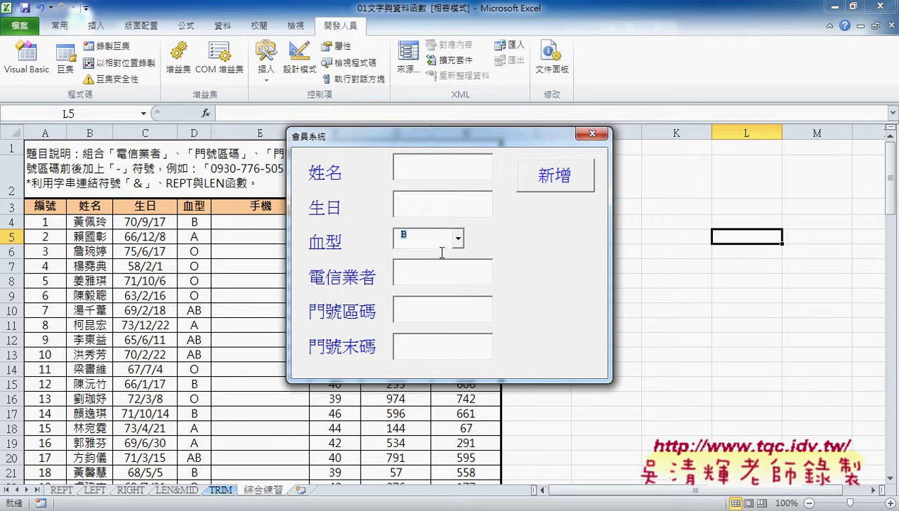
click(460, 239)
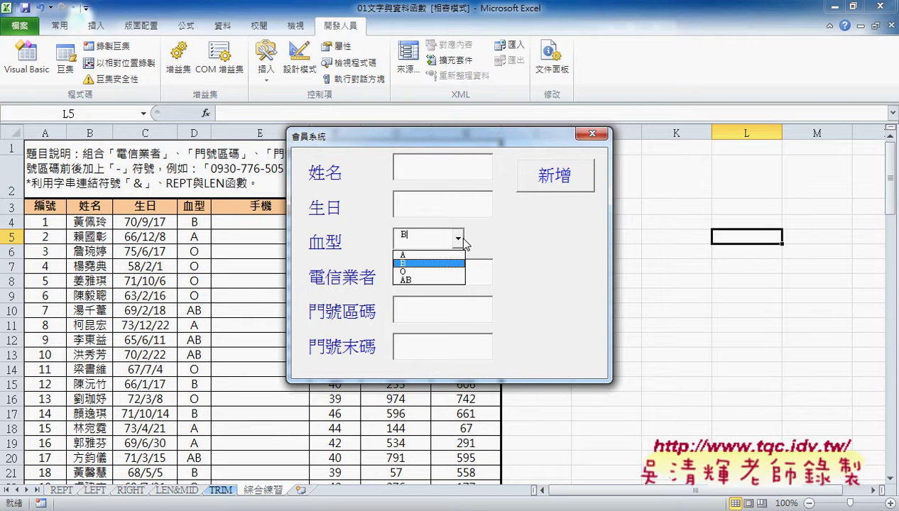
click(436, 236)
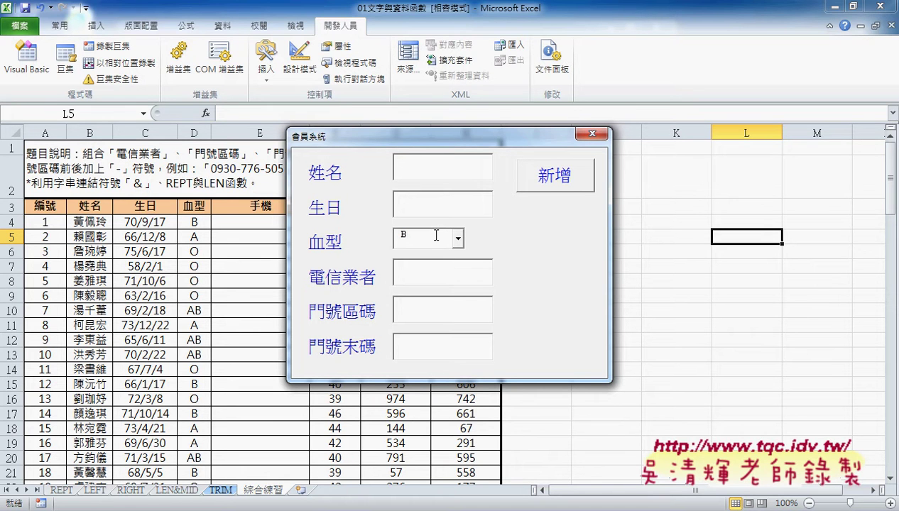
click(590, 135)
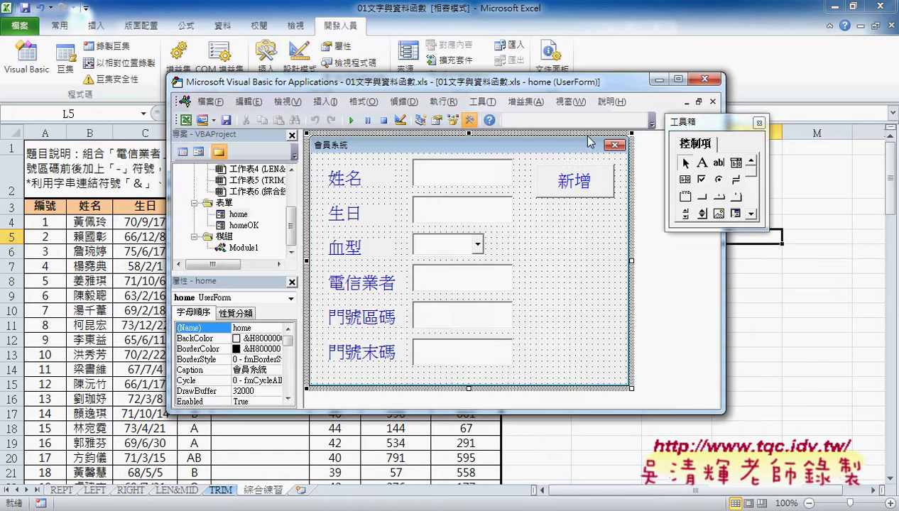
Confirm the combo box is named cb01 and add a UserForm_Click procedure to the form's code.
click(452, 247)
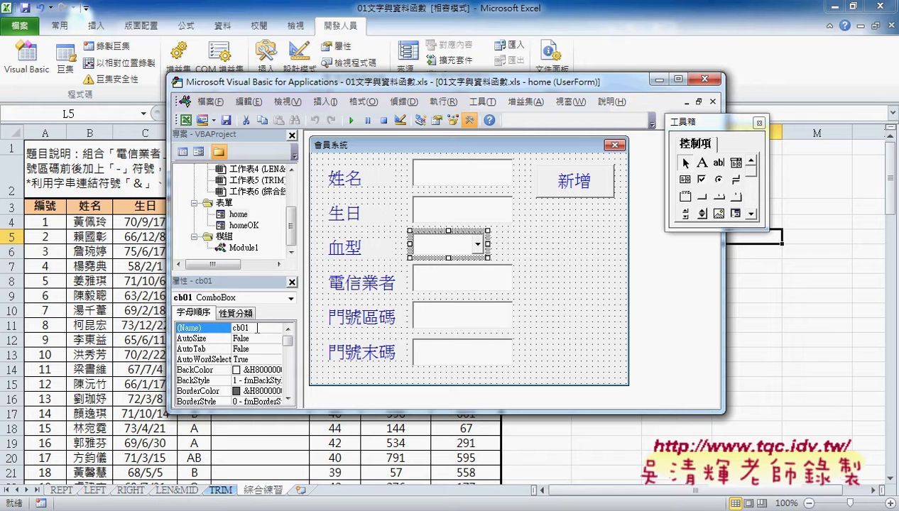
click(245, 327)
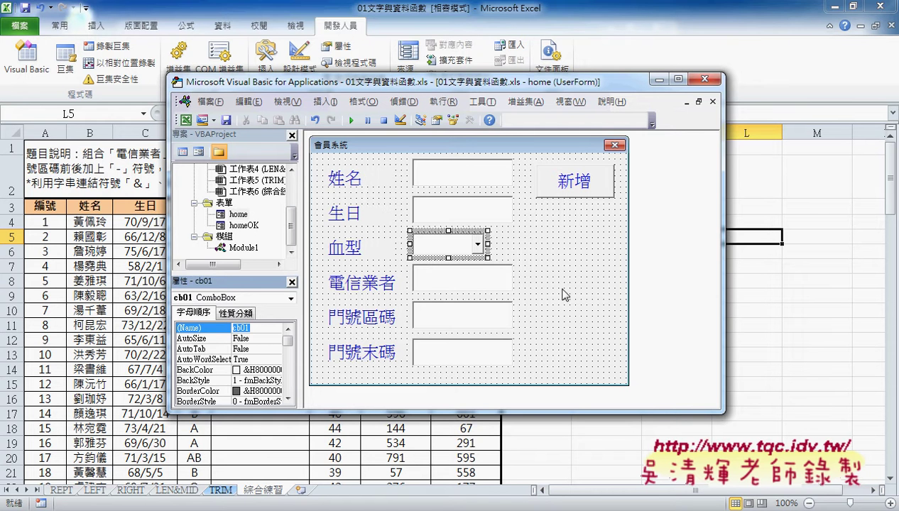
double_click(559, 264)
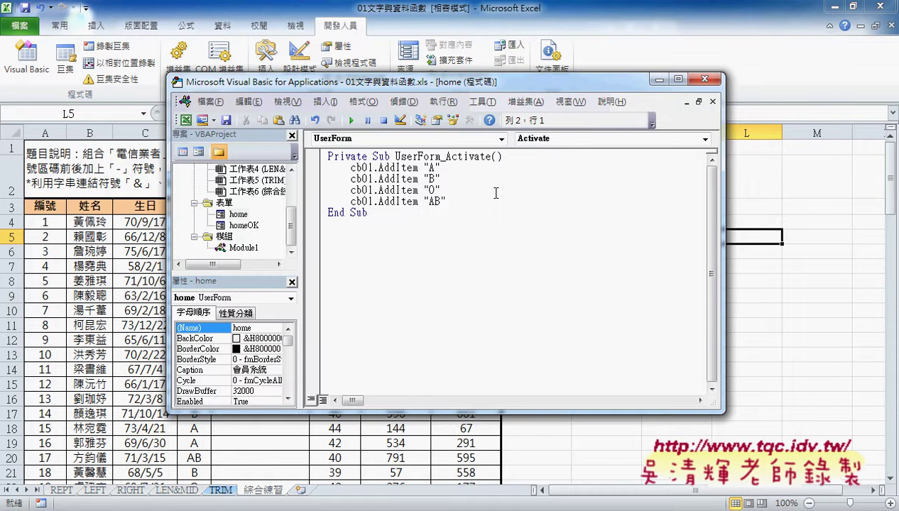
click(557, 140)
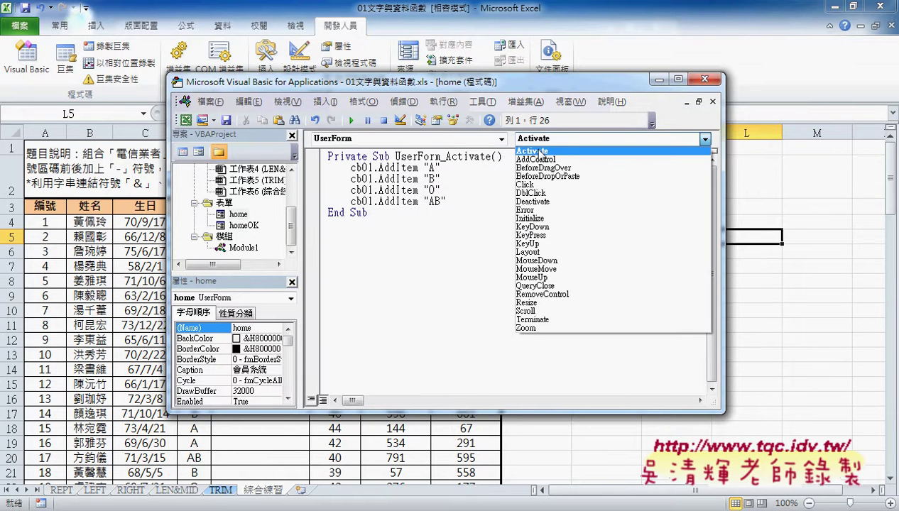
click(531, 185)
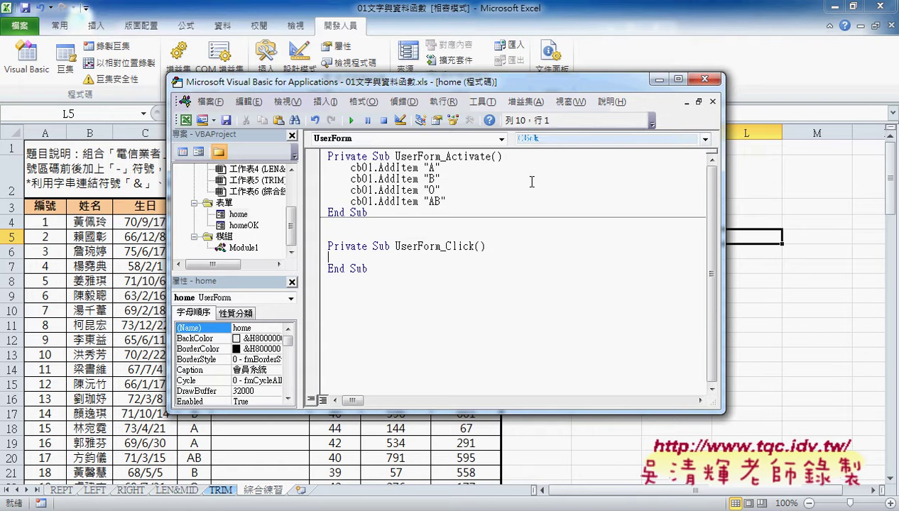
Cut the four AddItem lines from UserForm_Activate into UserForm_Click, then run the form.
drag(446, 201, 313, 166)
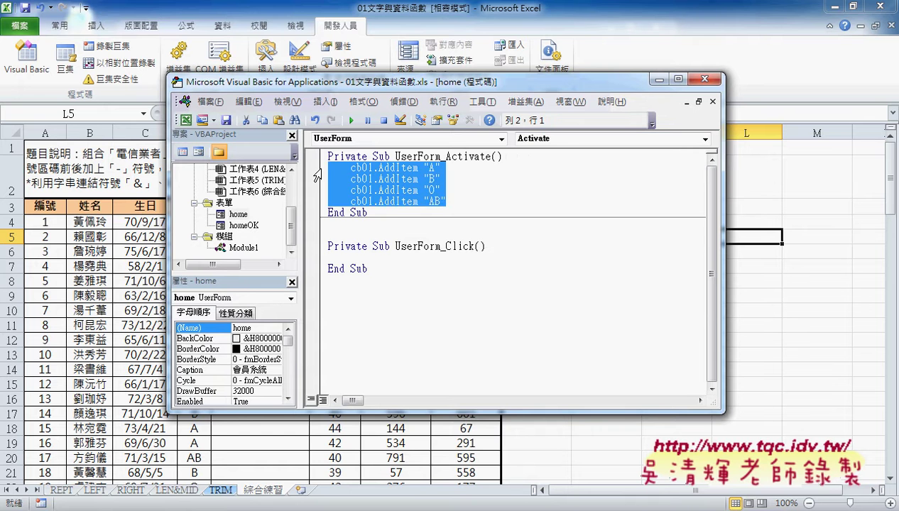
right_click(364, 182)
click(387, 188)
click(382, 223)
right_click(382, 224)
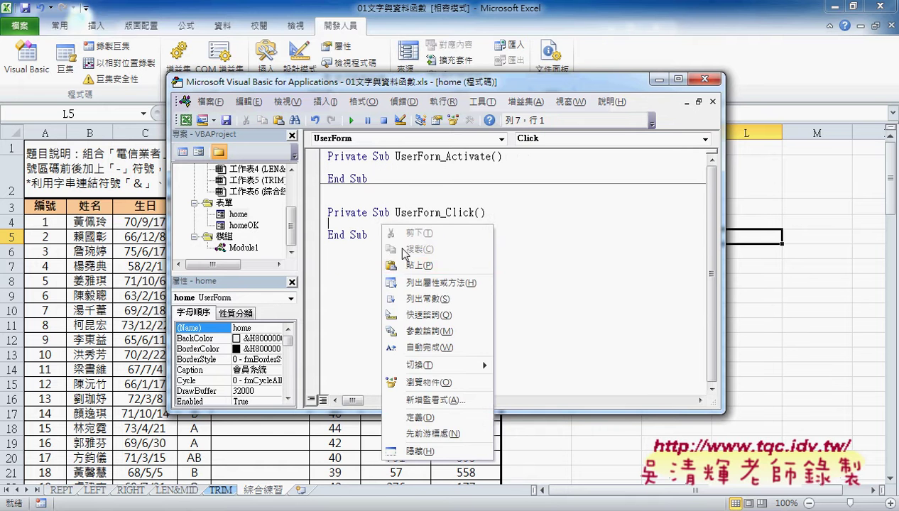
click(402, 257)
key(alt+F11)
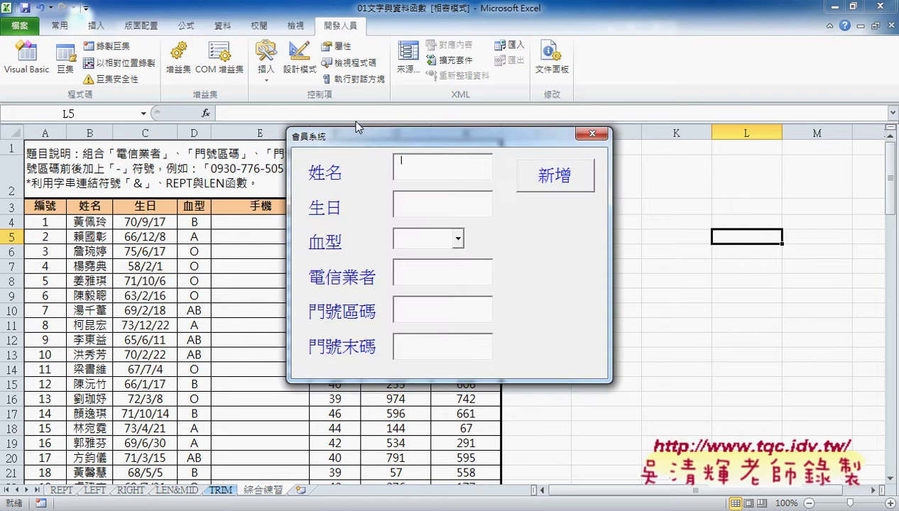
Show the 血型 list empty, click the form so it fills with A, B, O, AB, then close it.
click(458, 241)
click(459, 242)
click(566, 249)
click(459, 239)
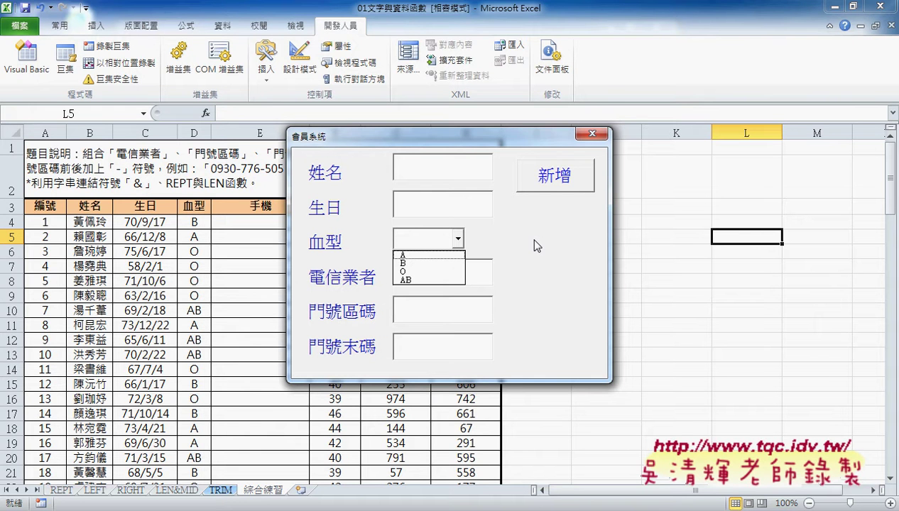
click(593, 135)
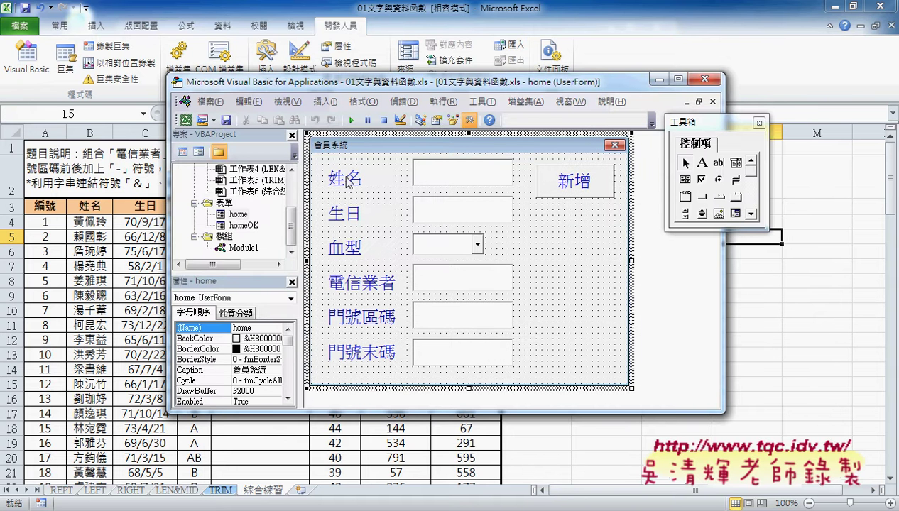
Return to the form's code, select the four AddItem lines, and delete the UserForm_Click procedure.
double_click(573, 253)
click(567, 141)
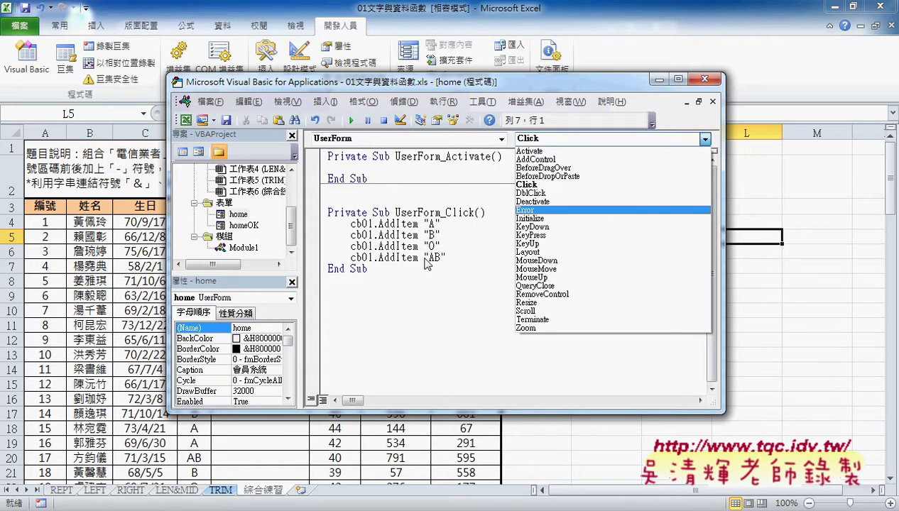
click(445, 257)
mouse_move(445, 257)
mouse_down()
mouse_move(317, 228)
mouse_move(333, 170)
mouse_up()
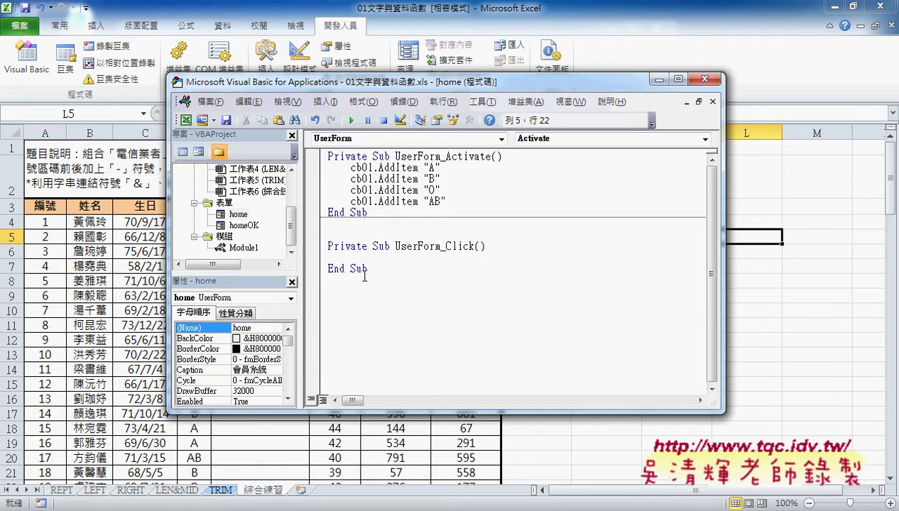
drag(377, 273, 329, 225)
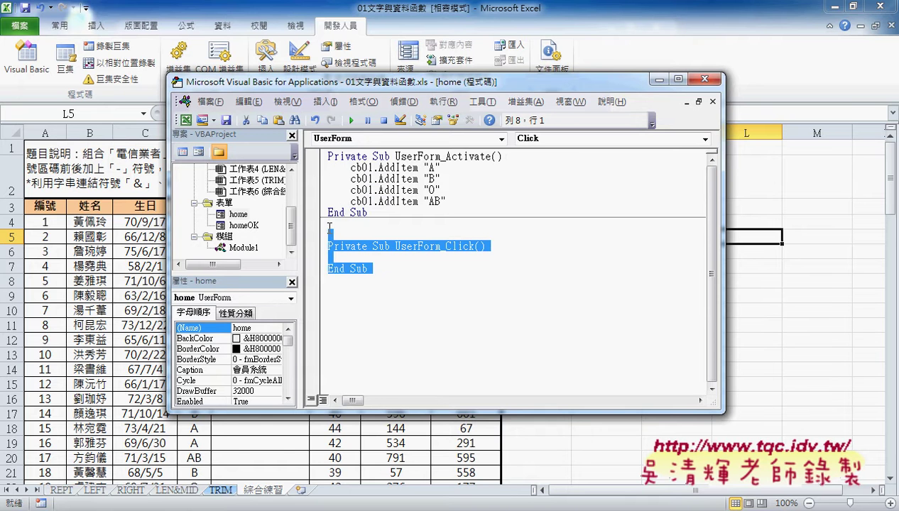
key(Delete)
Run the form and open the 血型 list, which already shows A, B, O and AB.
click(351, 120)
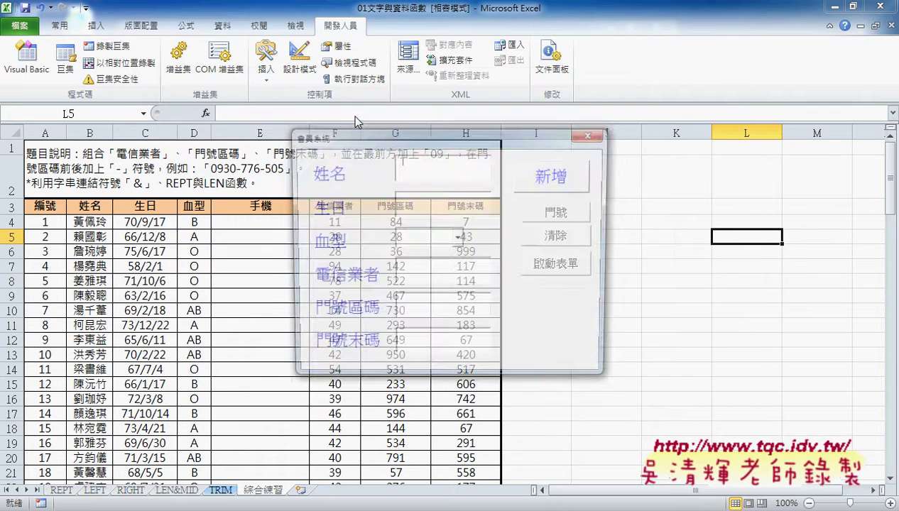
click(459, 238)
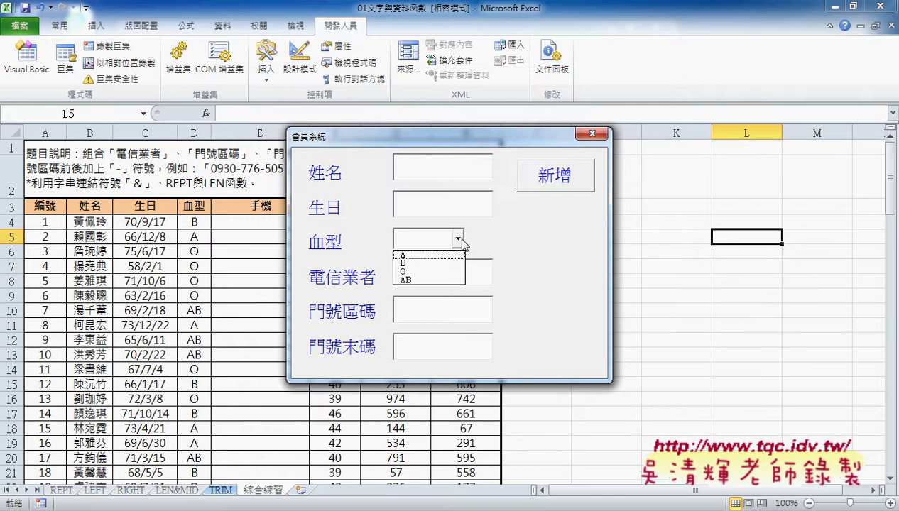